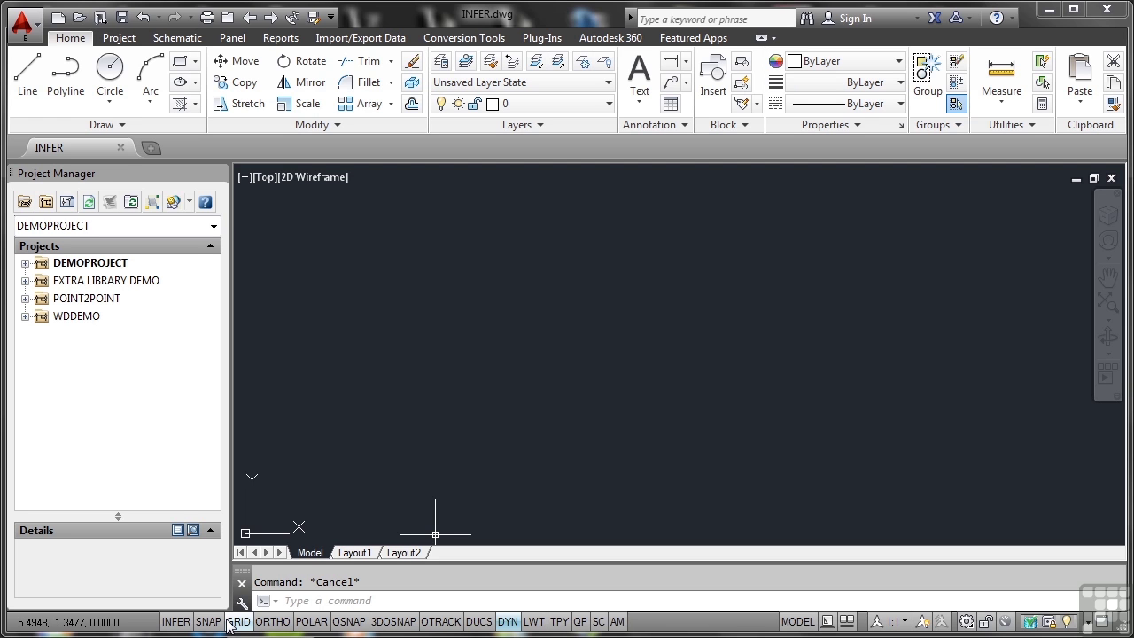
Turn on Infer Constraints and Polar Tracking from the status bar.
left_click(178, 623)
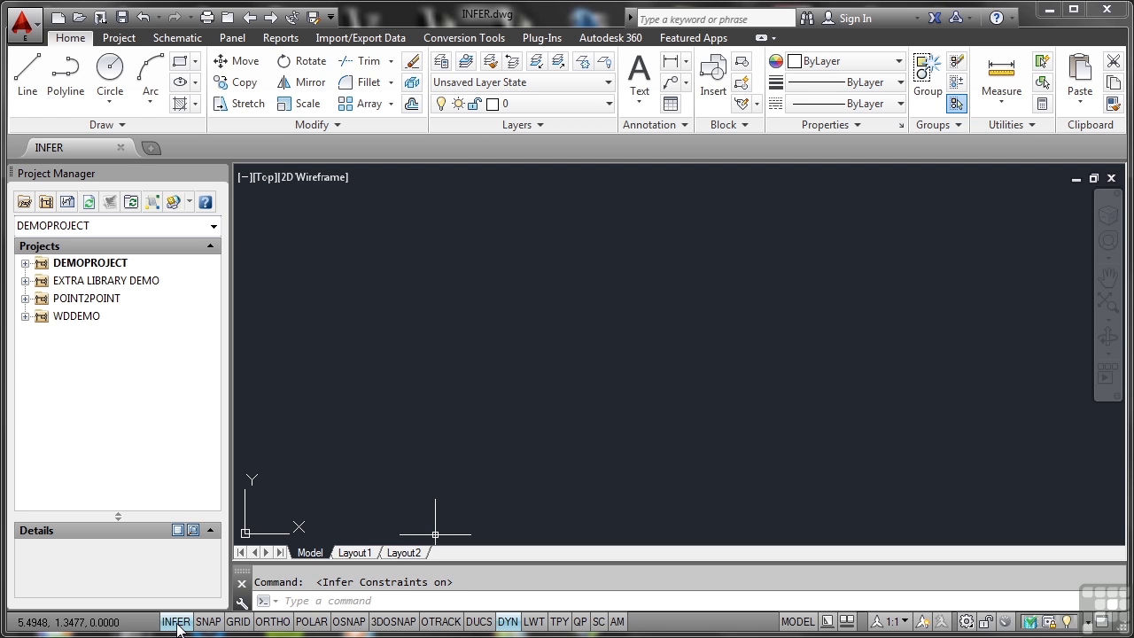
left_click(316, 622)
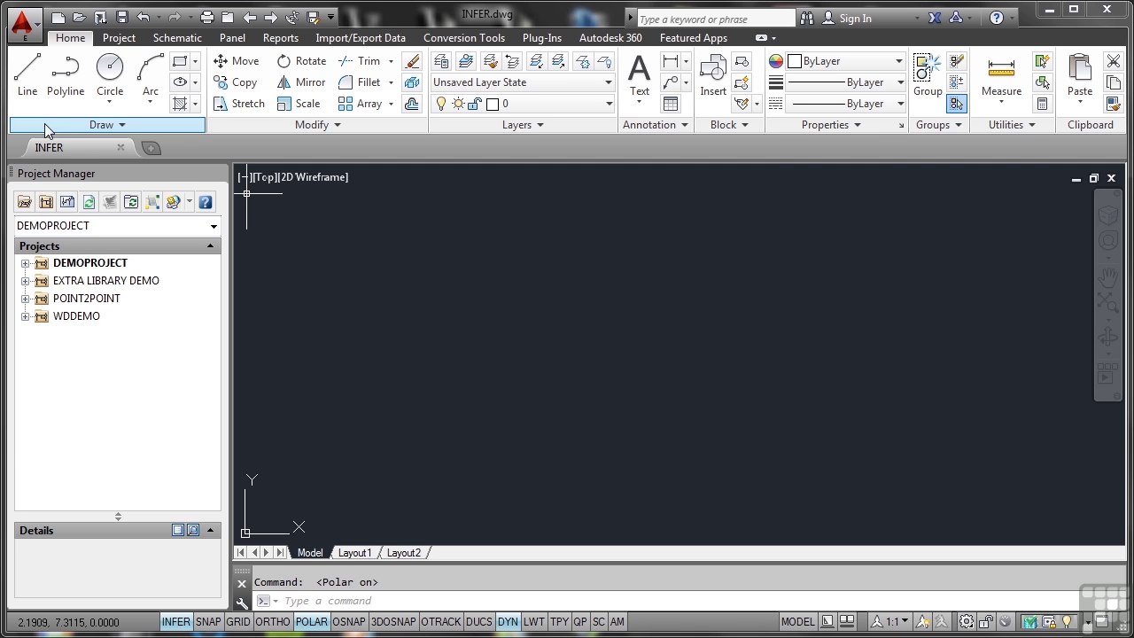
Draw a 5-unit line straight down from a picked start point.
left_click(30, 79)
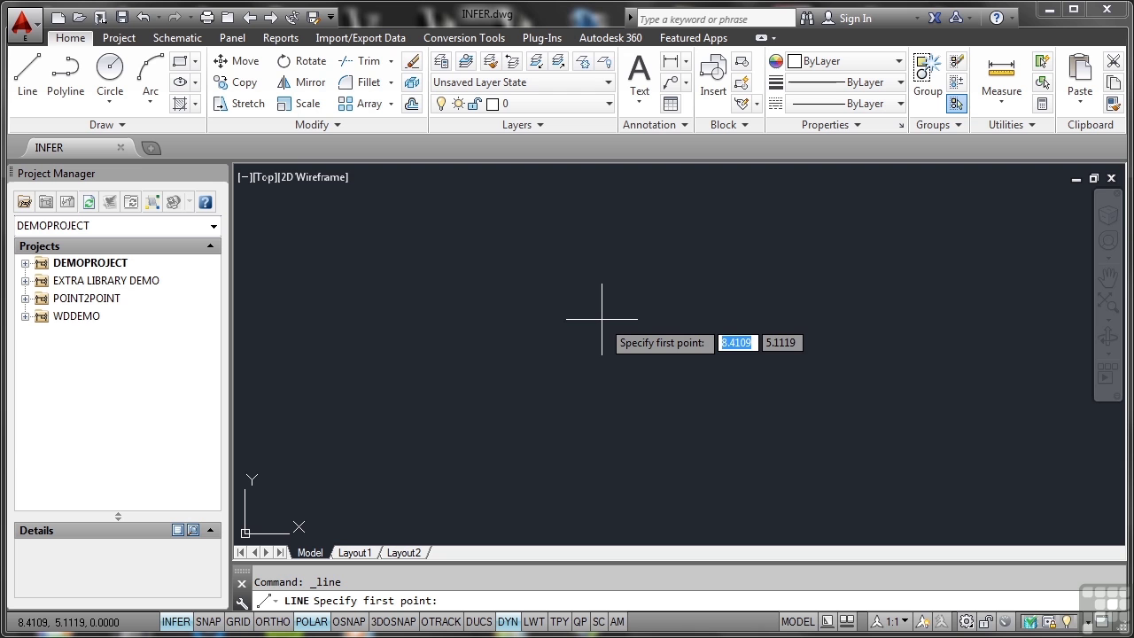
left_click(630, 214)
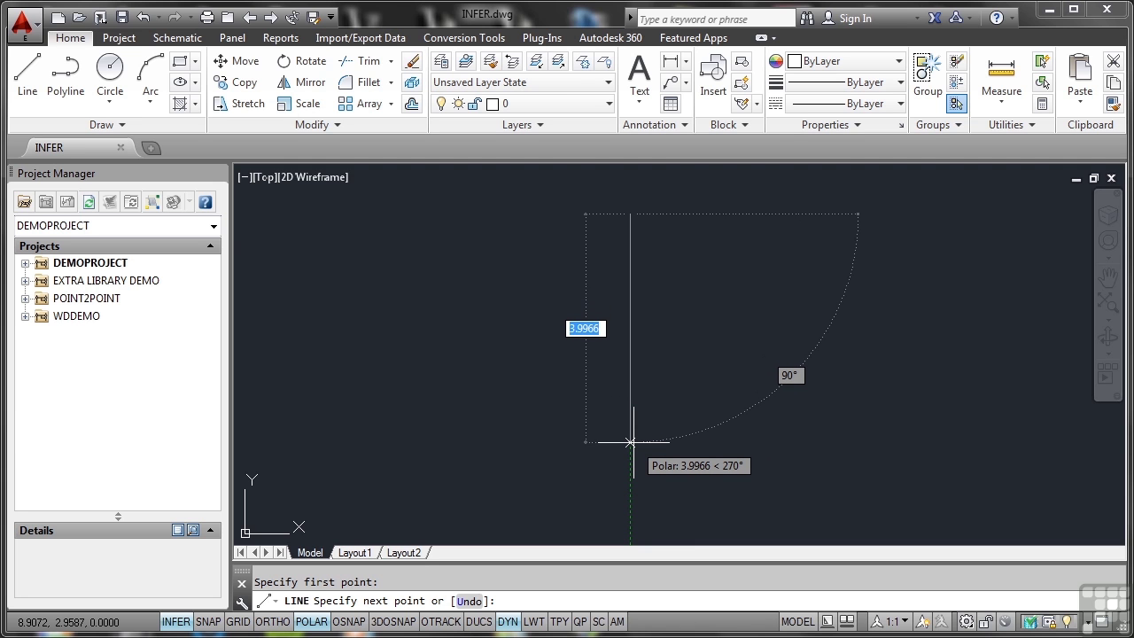
type("5")
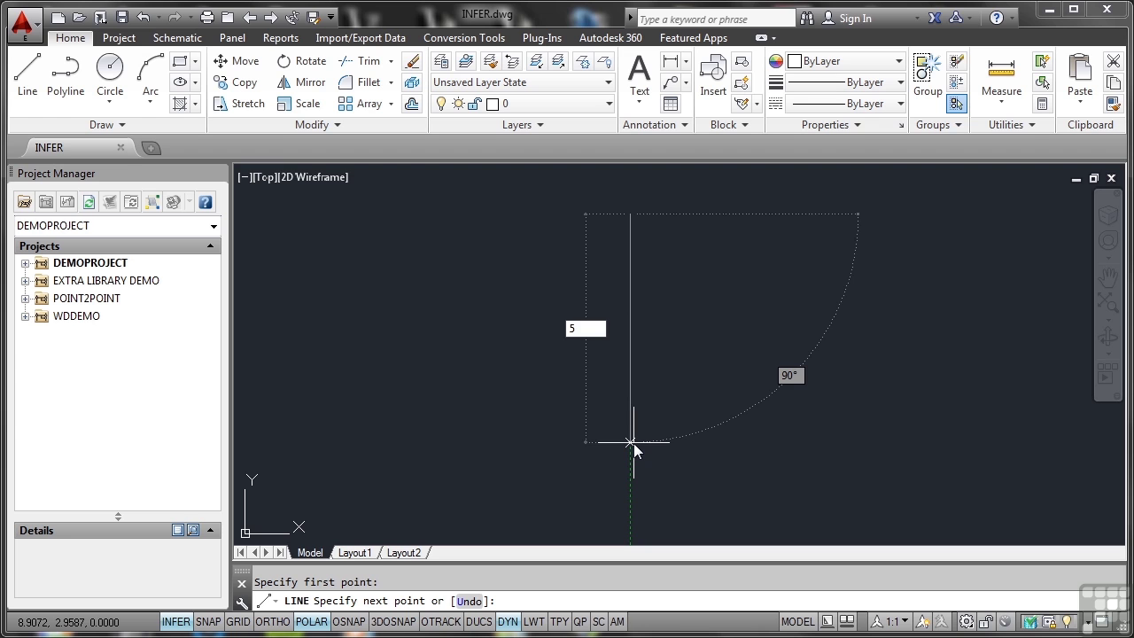
key("Return")
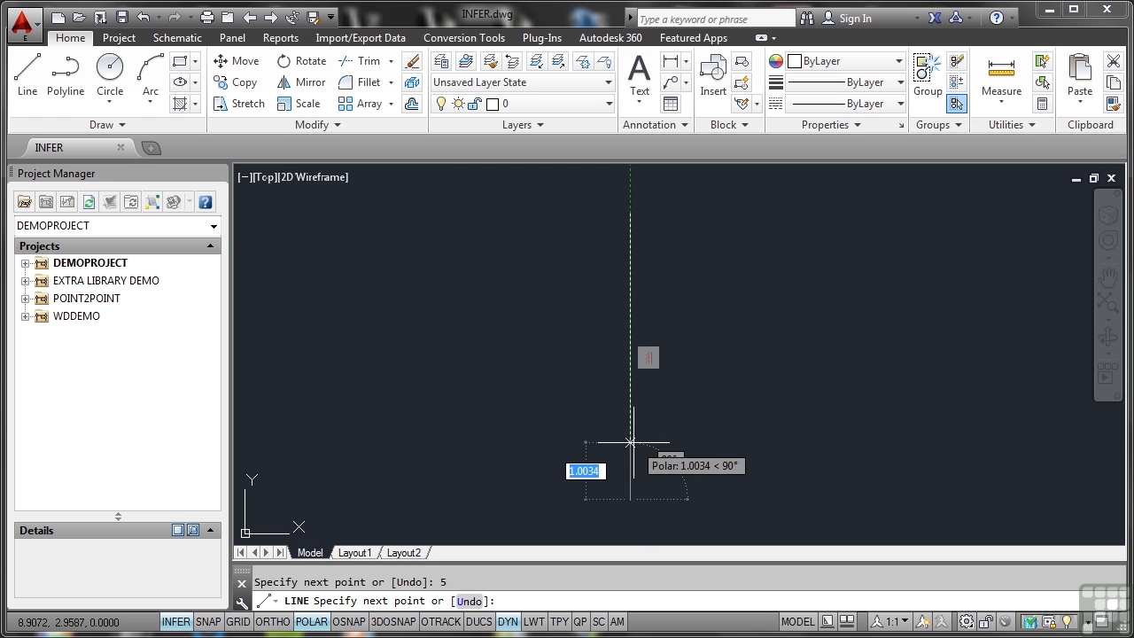
key("Return")
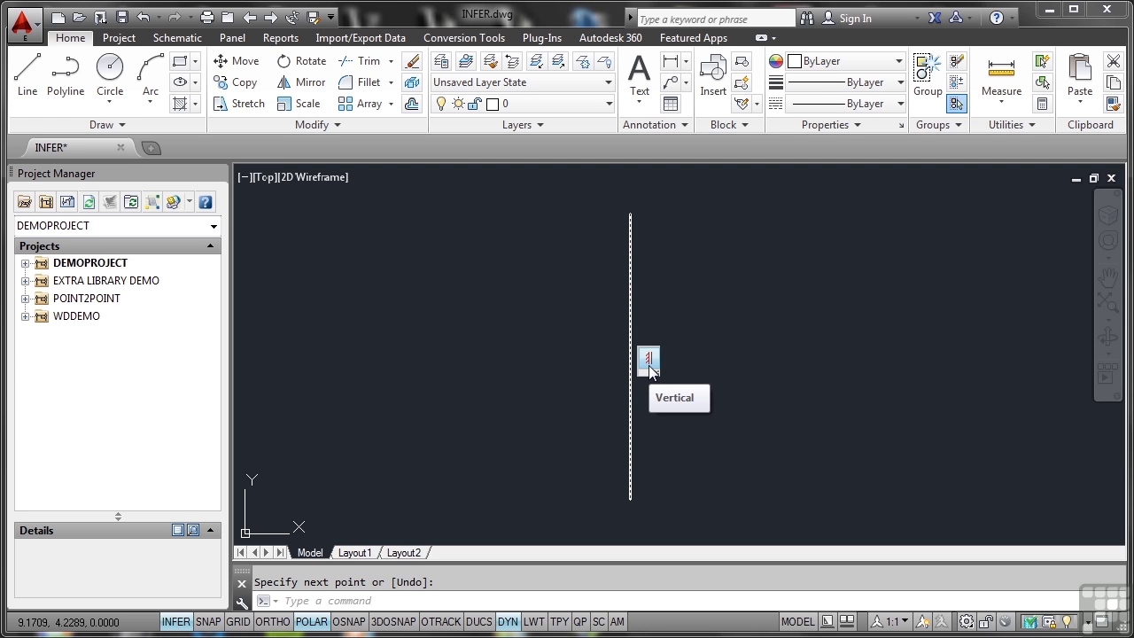
Grip-stretch the vertical line's bottom endpoint up and left, shortening it while it stays vertical.
key("Escape")
left_click(630, 294)
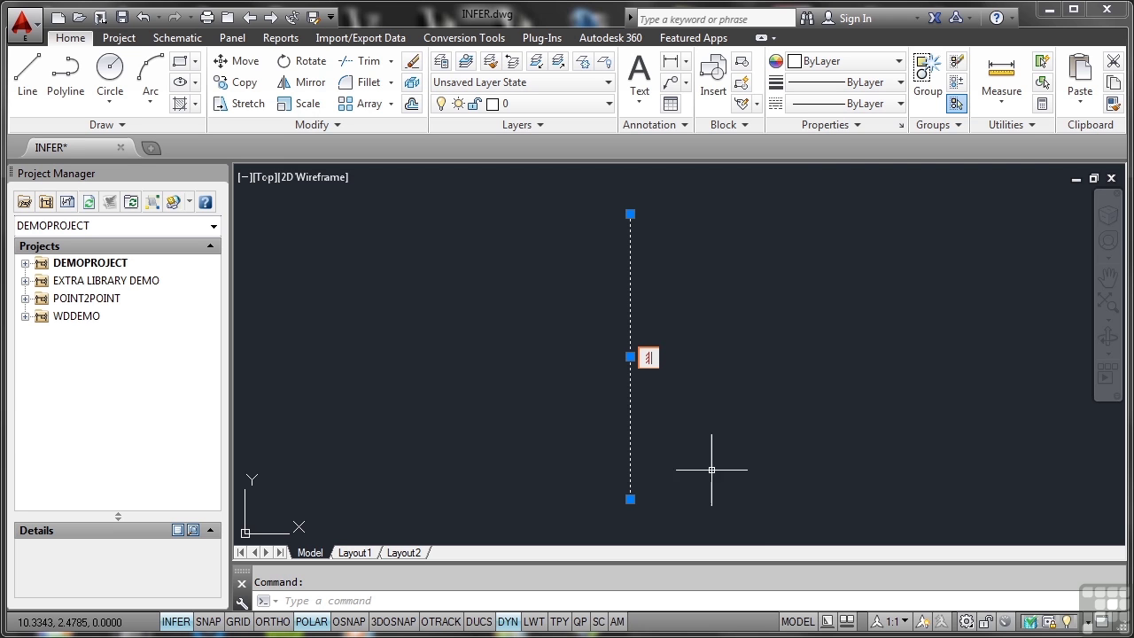
mouse_move(630, 500)
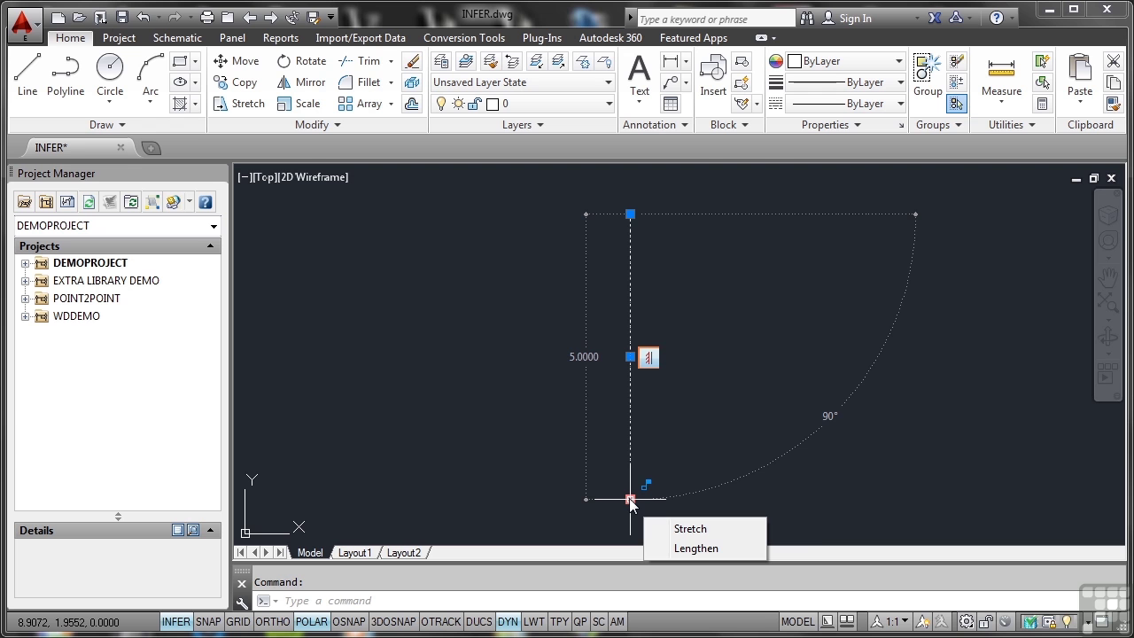
left_click(630, 500)
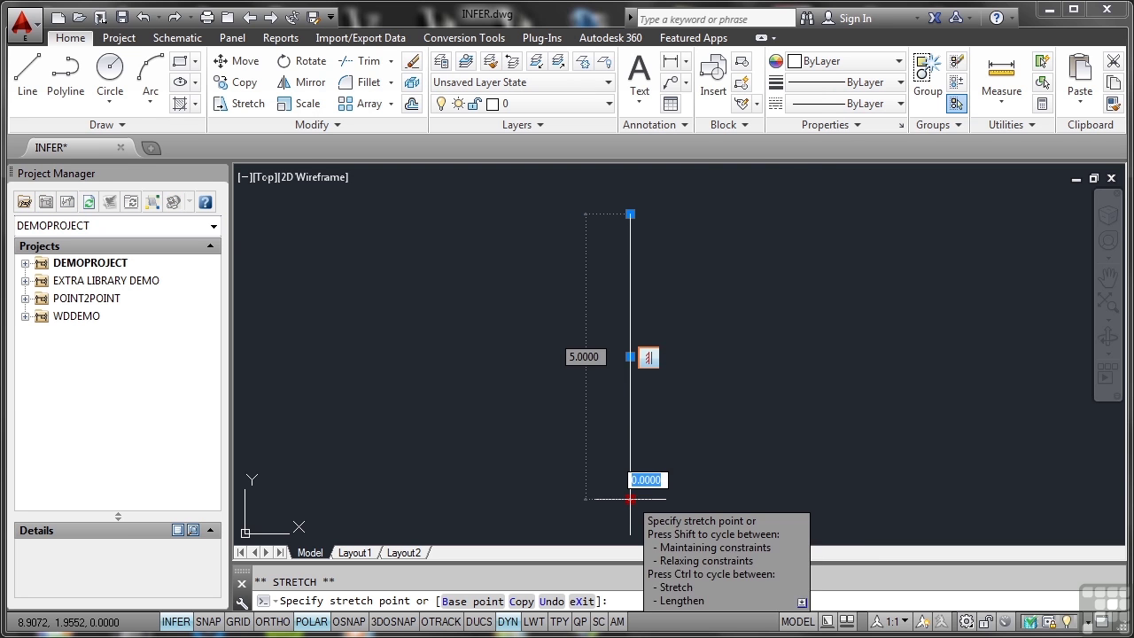
left_click(541, 364)
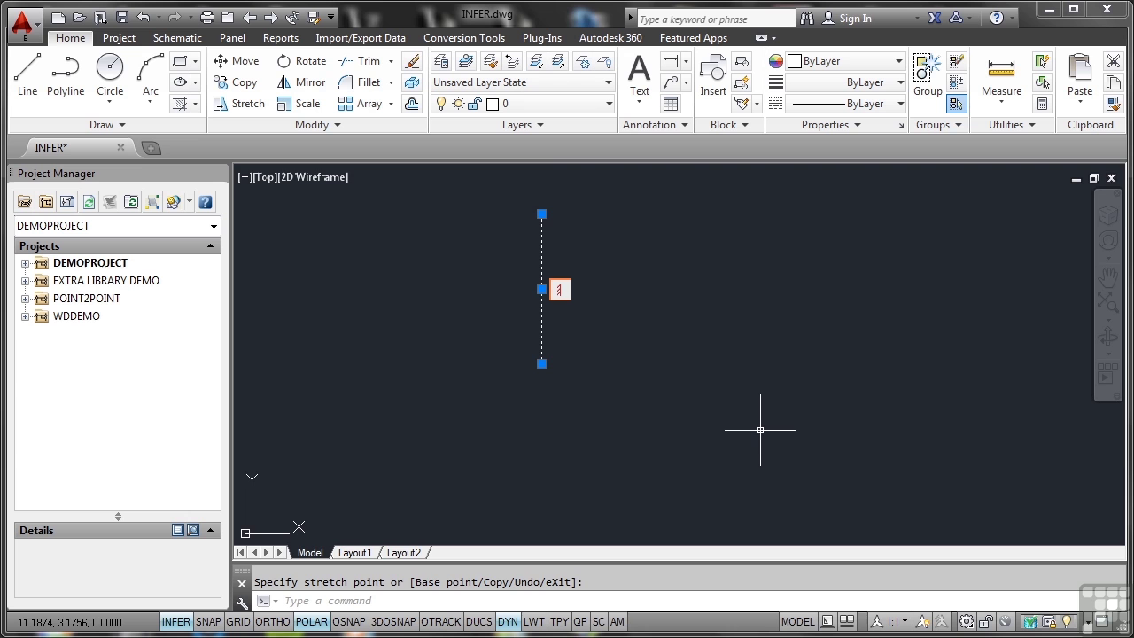
key("Escape")
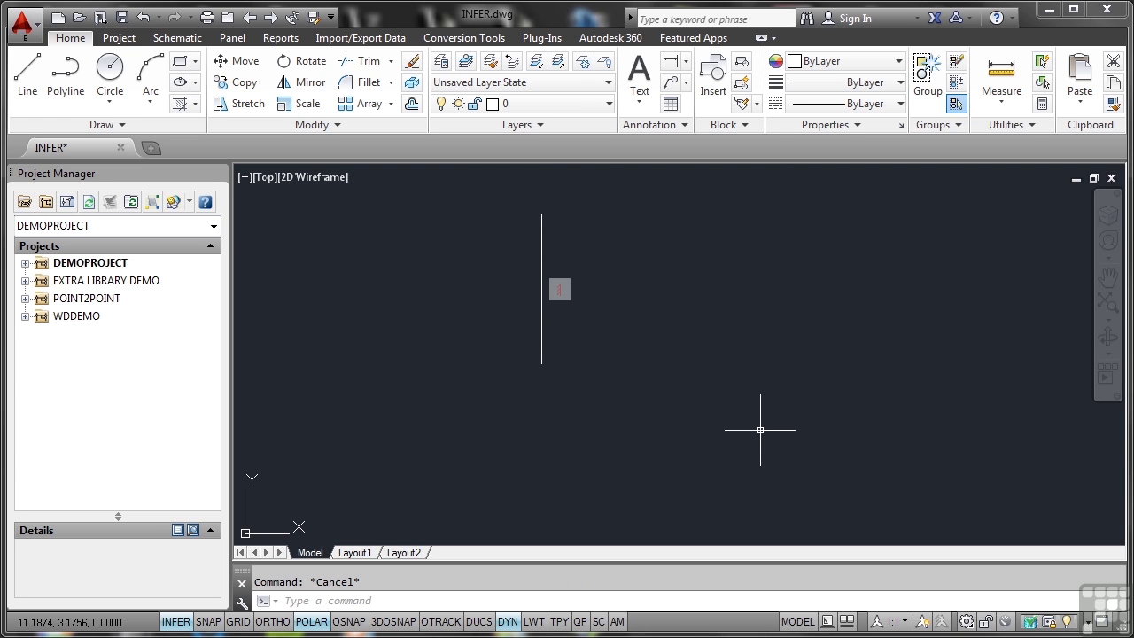
Repeat LINE to draw a horizontal line to the right of the vertical one.
right_click(707, 263)
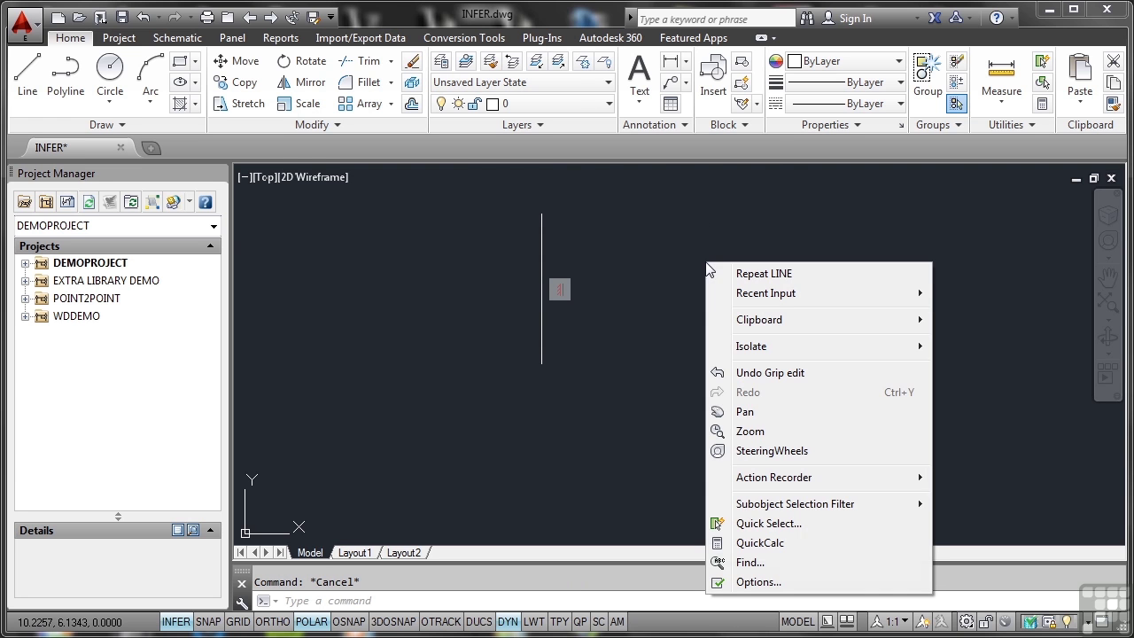
left_click(745, 274)
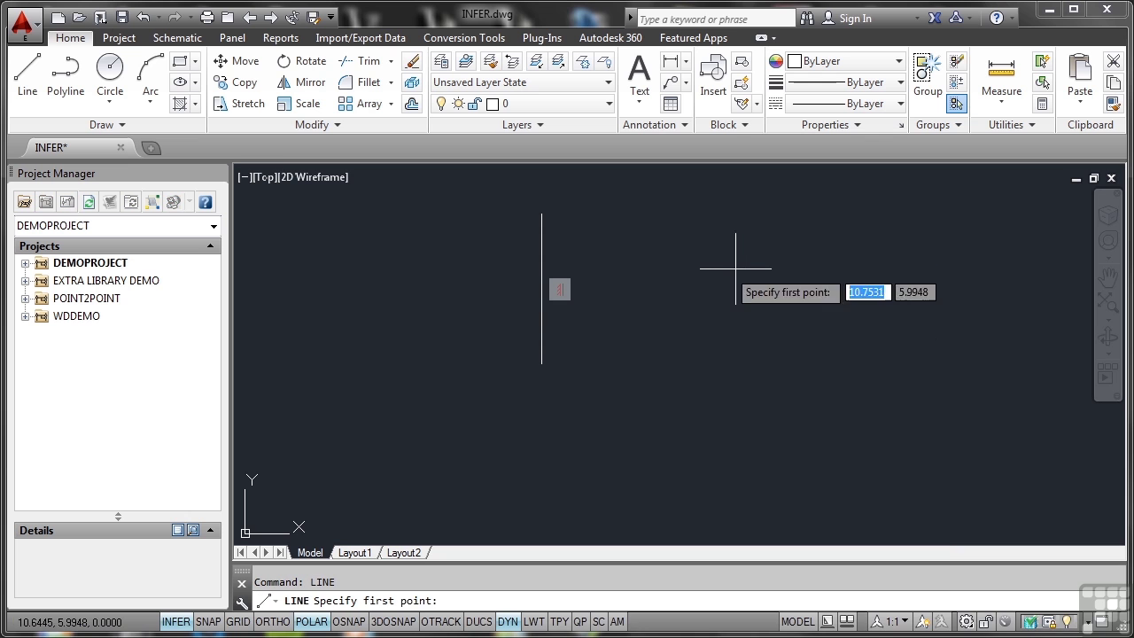
left_click(646, 258)
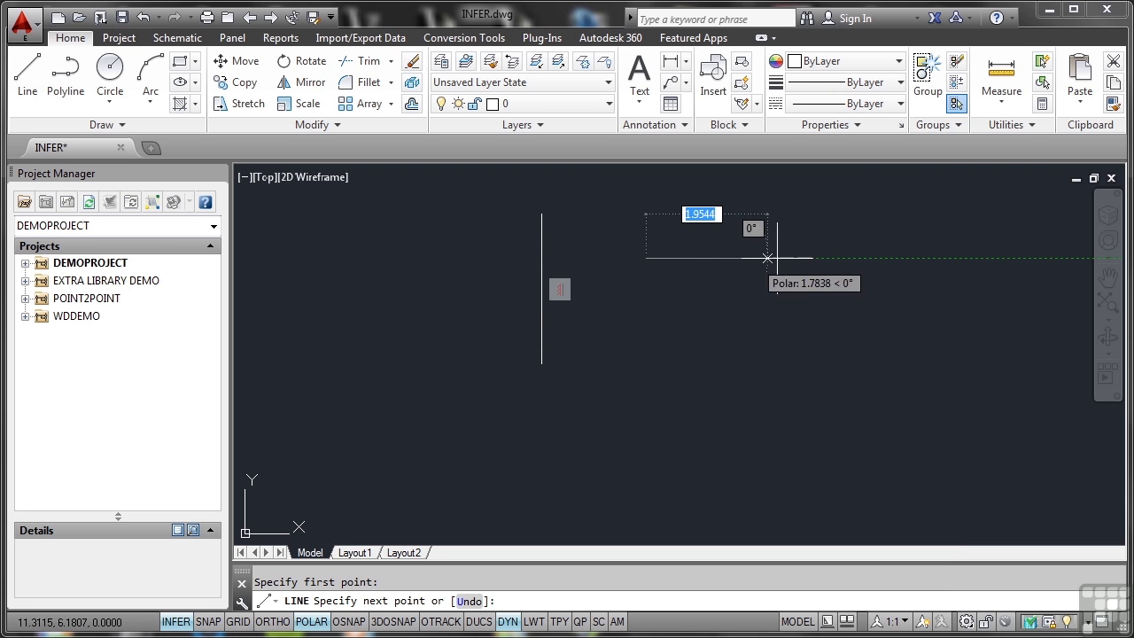
left_click(879, 258)
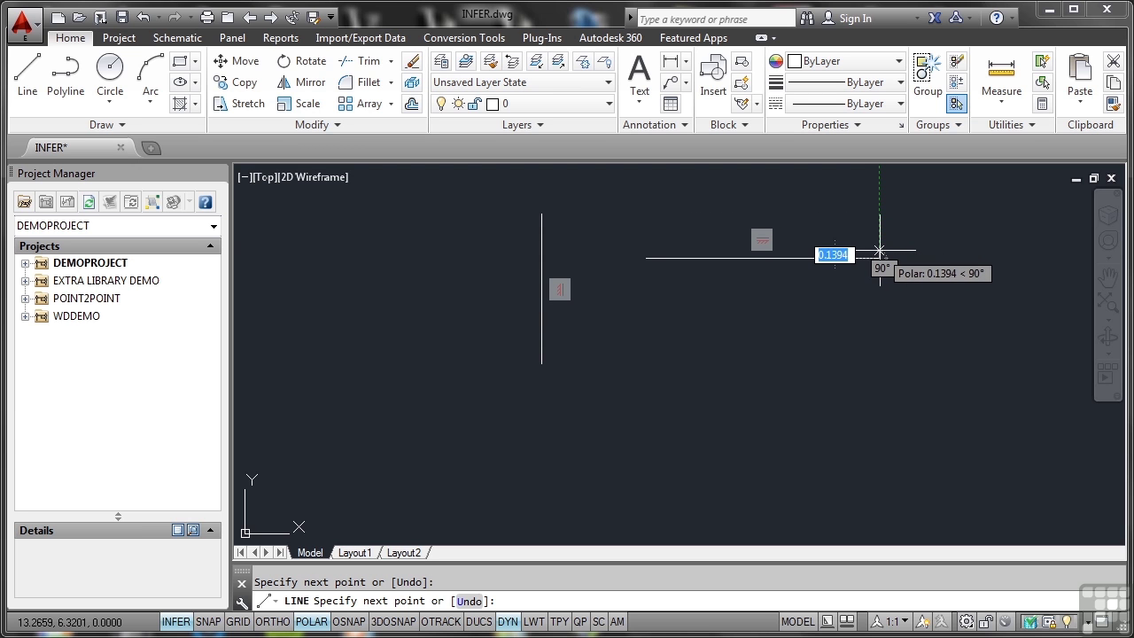
key("Return")
key("Return")
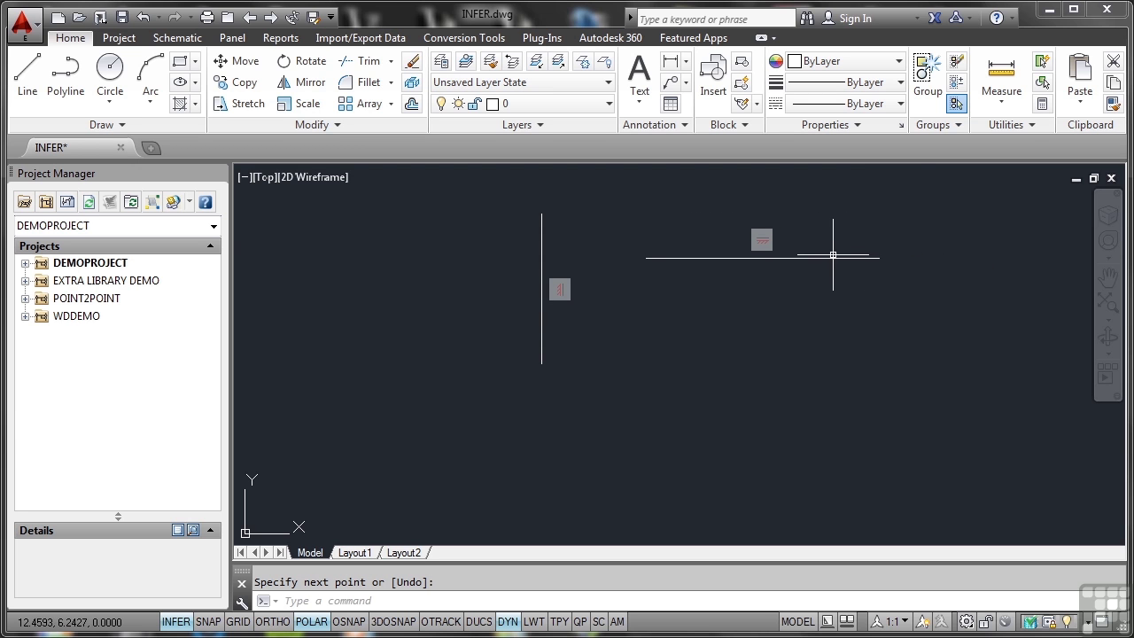
Grip-stretch the horizontal line's right end up and to the right, lengthening it while it stays horizontal.
left_click(836, 258)
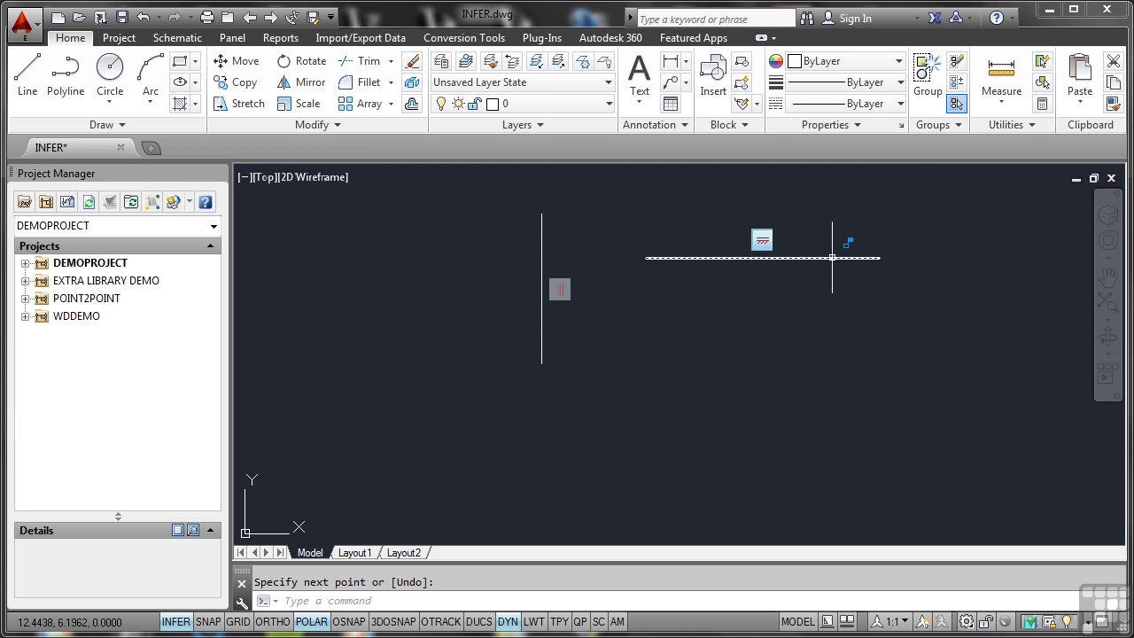
left_click(880, 258)
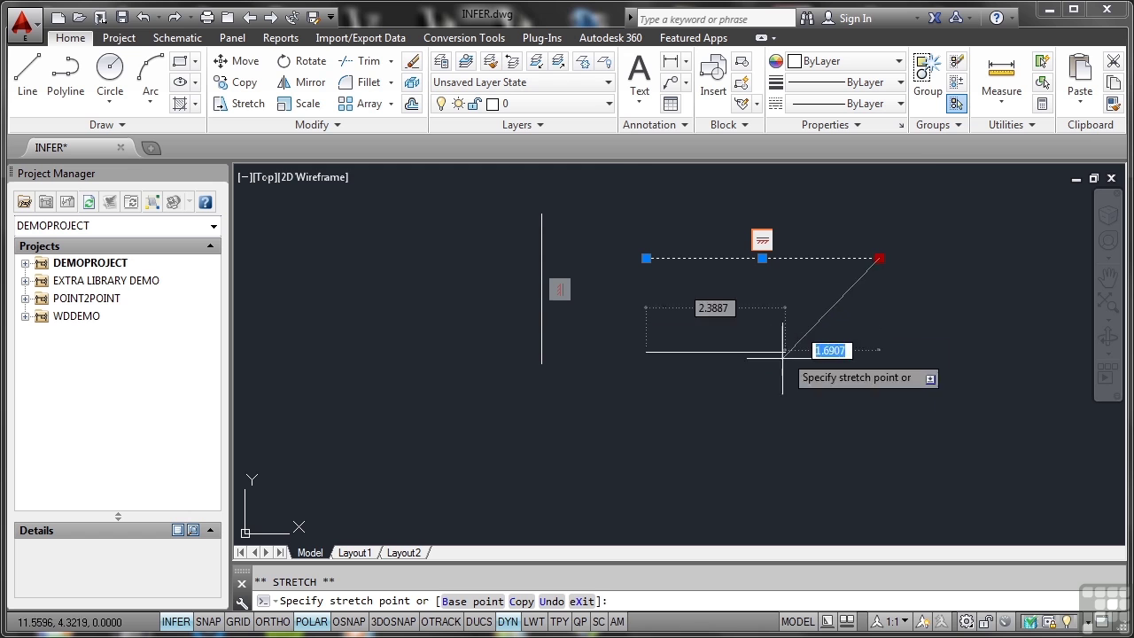
left_click(750, 368)
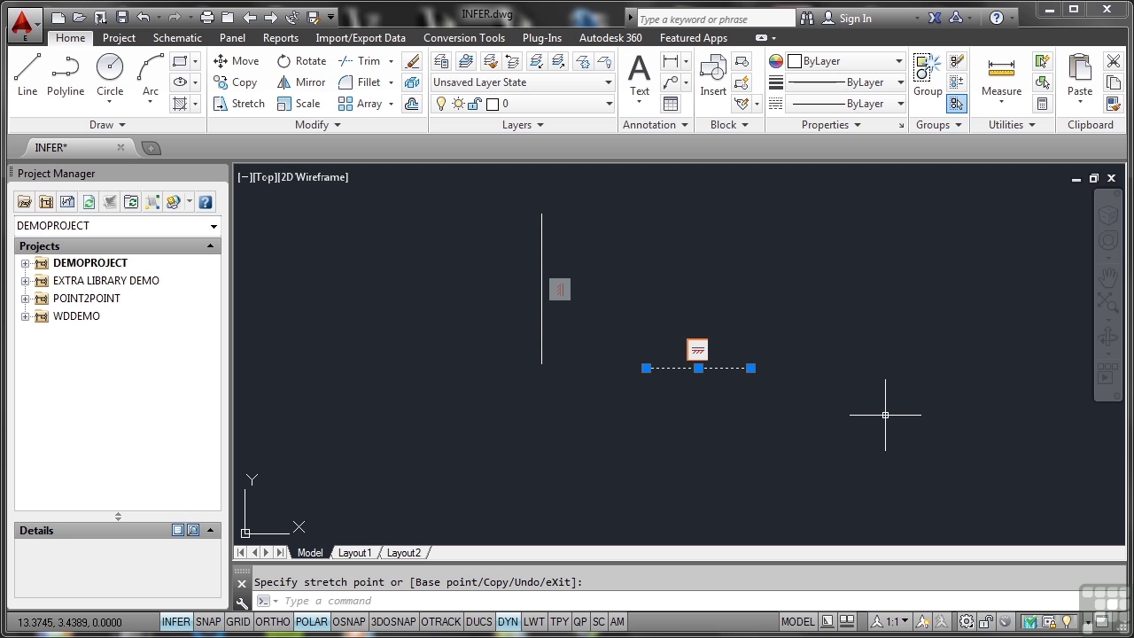
left_click(714, 349)
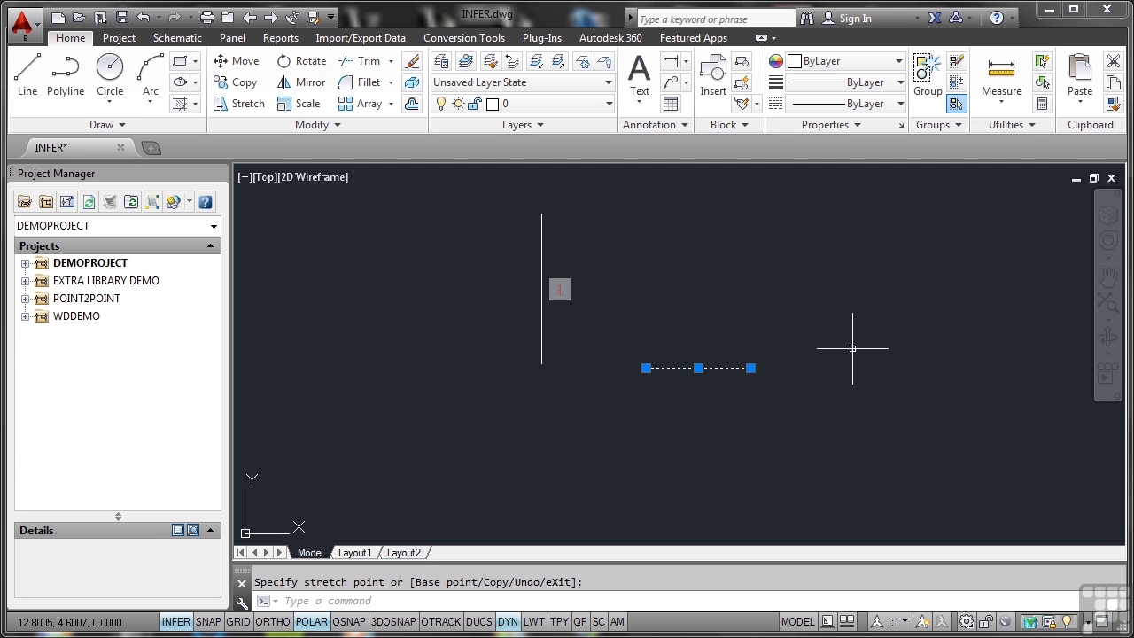
left_click(751, 368)
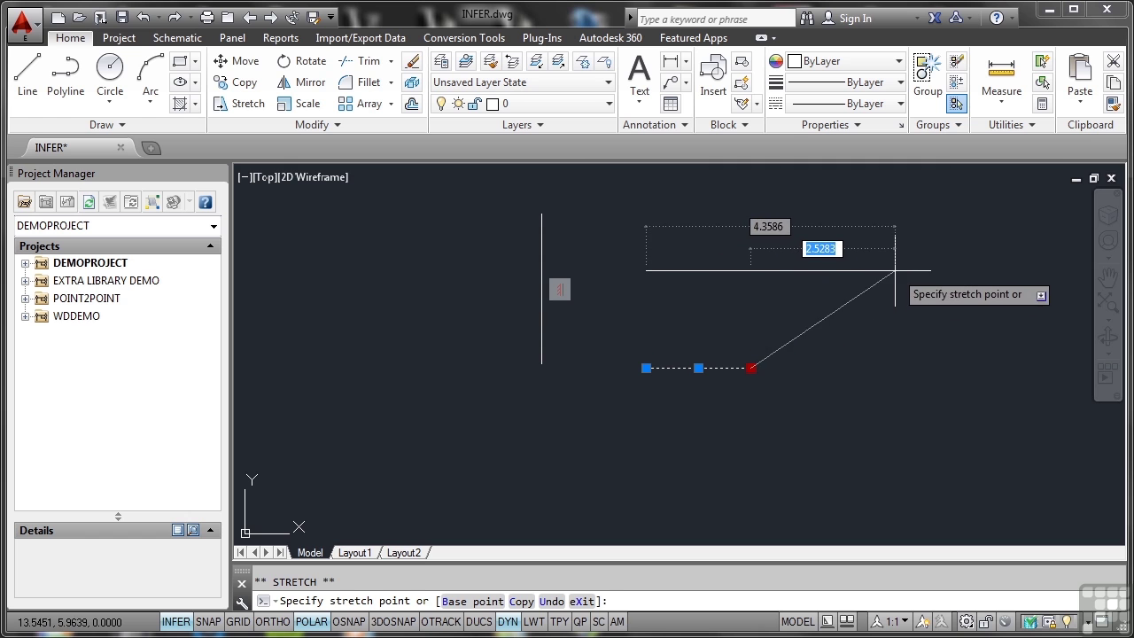
left_click(895, 270)
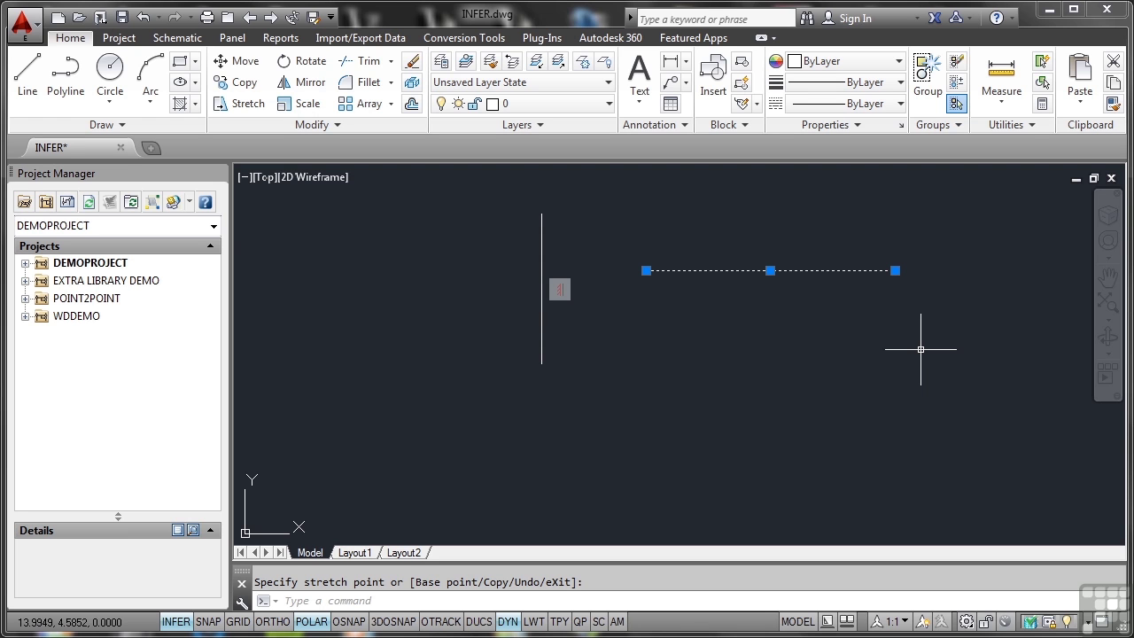
key("Escape")
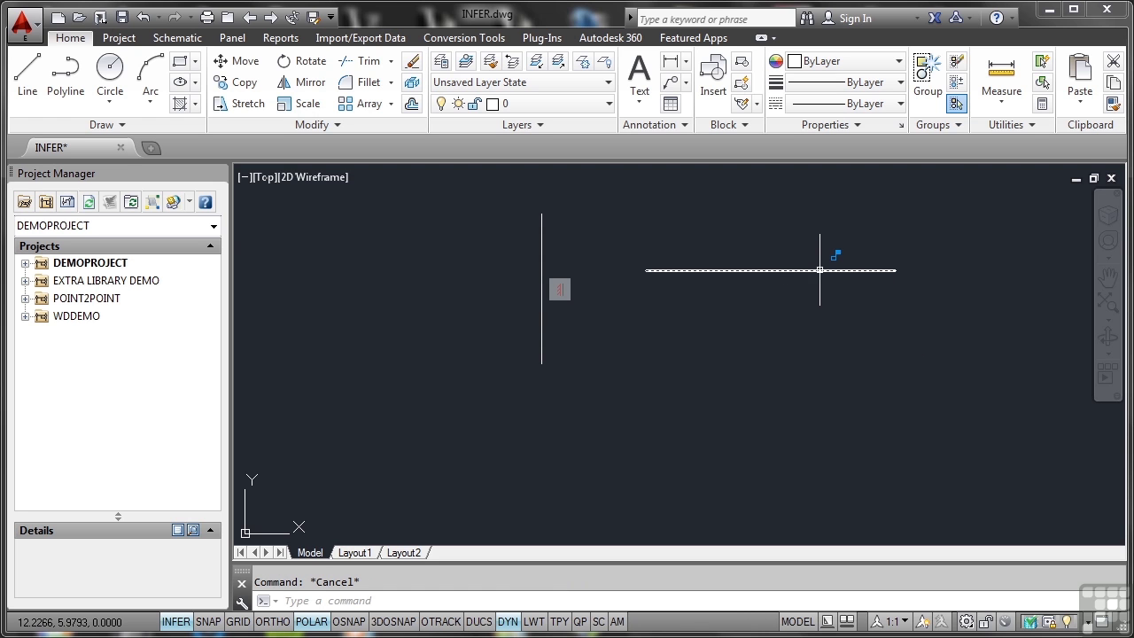
mouse_move(819, 270)
Delete the Horizontal constraint from the right-hand line.
left_click(806, 270)
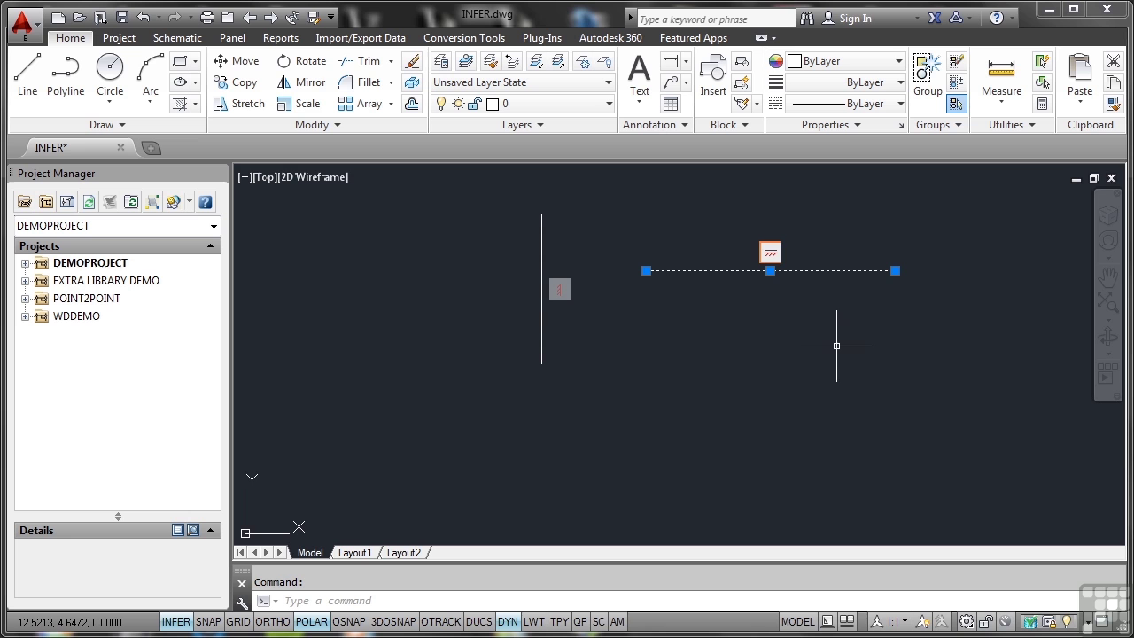
right_click(773, 257)
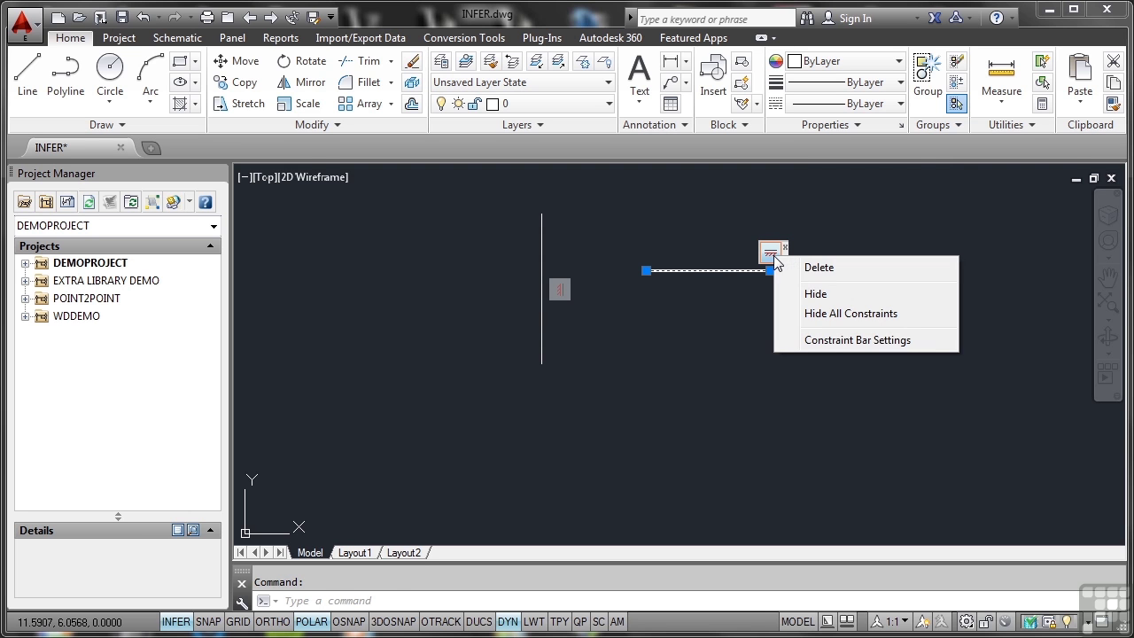
left_click(810, 265)
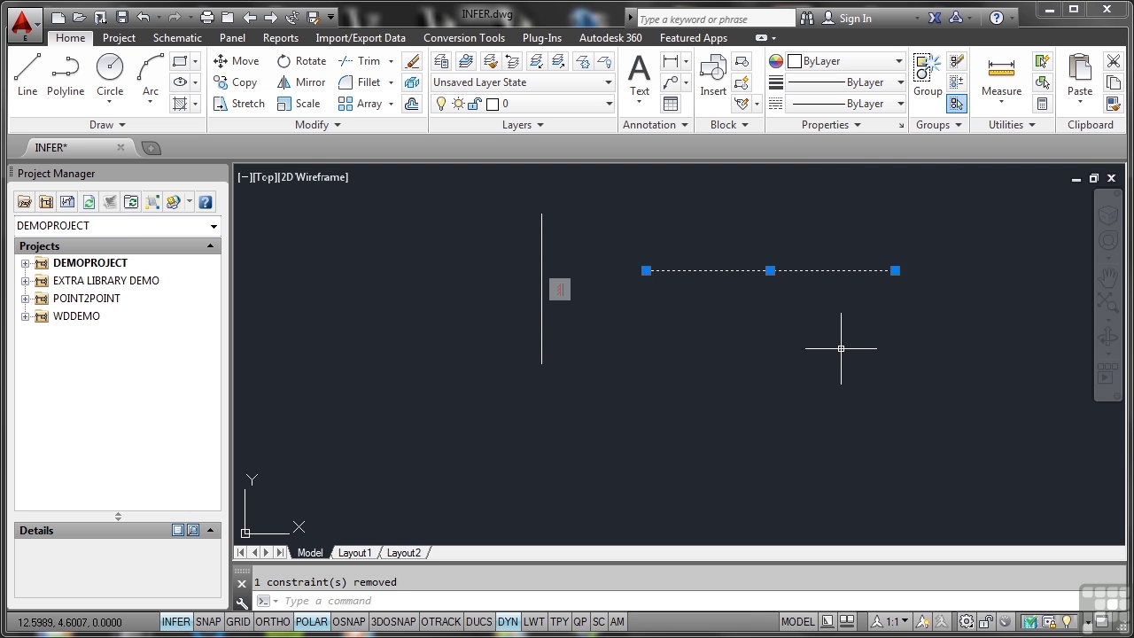
Stretch the line's right endpoint lower so the line slopes downward.
left_click(895, 271)
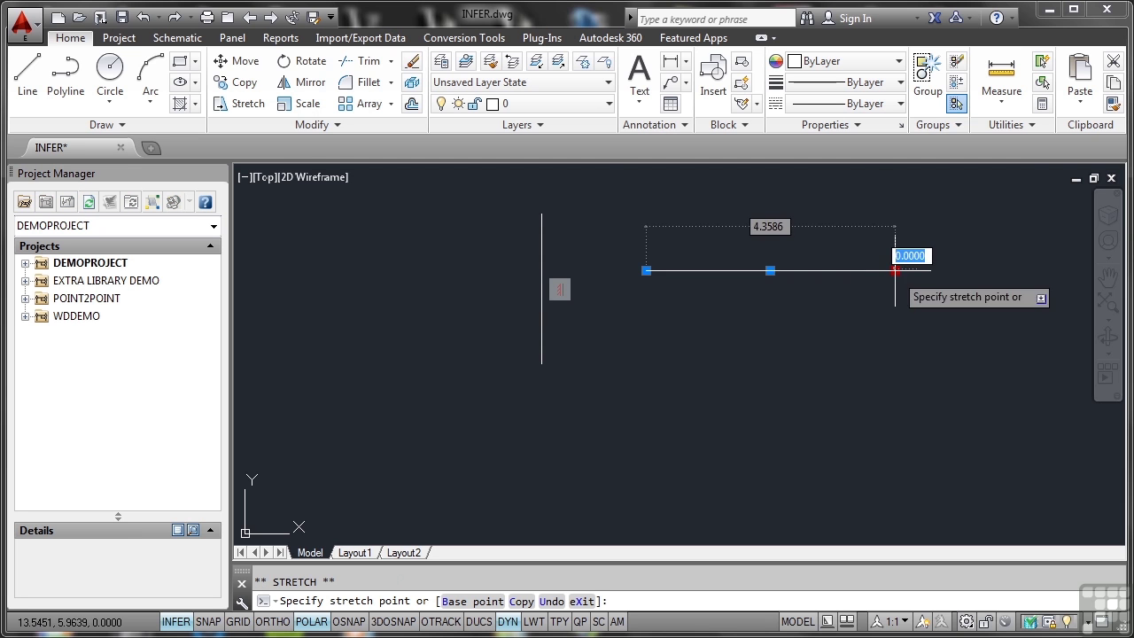
left_click(895, 363)
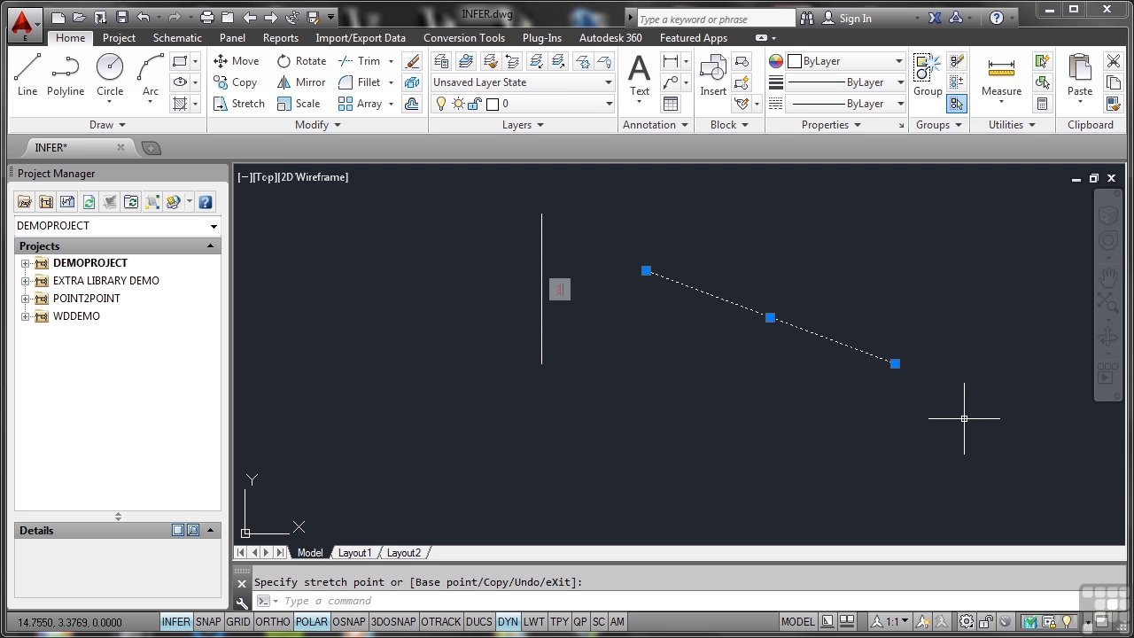
key("Escape")
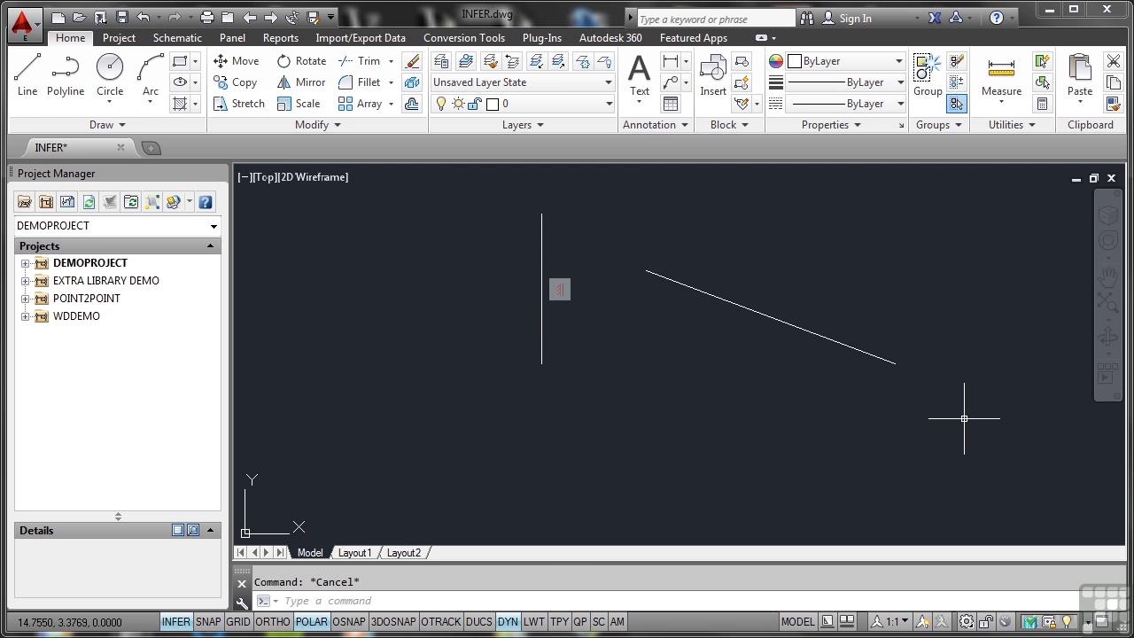
Lengthen the vertical line by stretching its bottom endpoint lower, then reselect it.
left_click(542, 228)
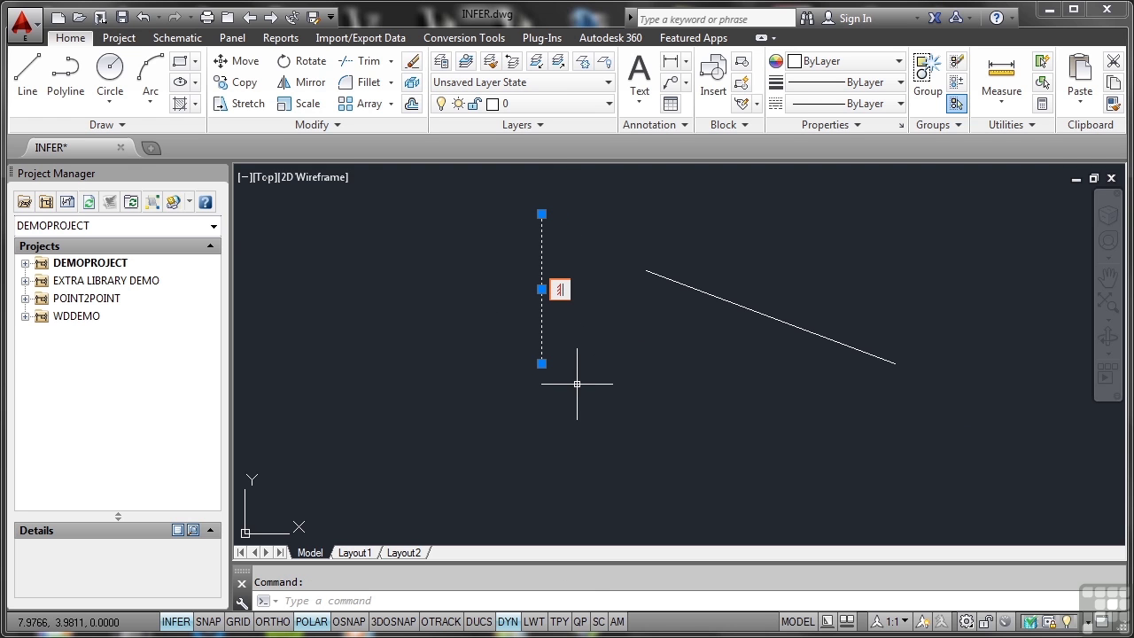
left_click(542, 363)
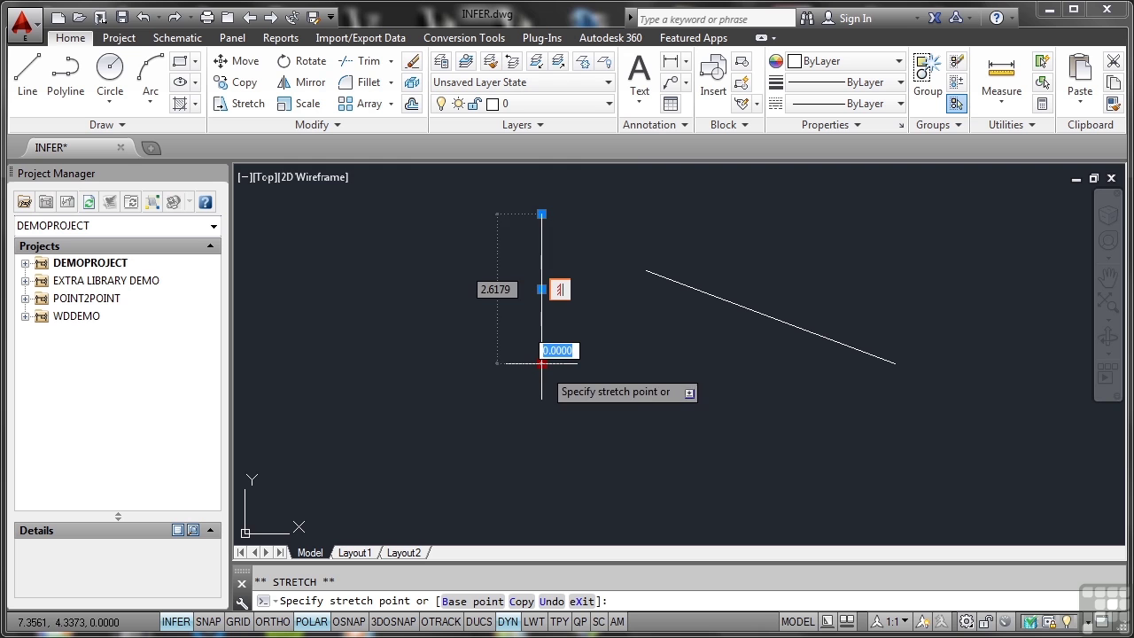
left_click(556, 453)
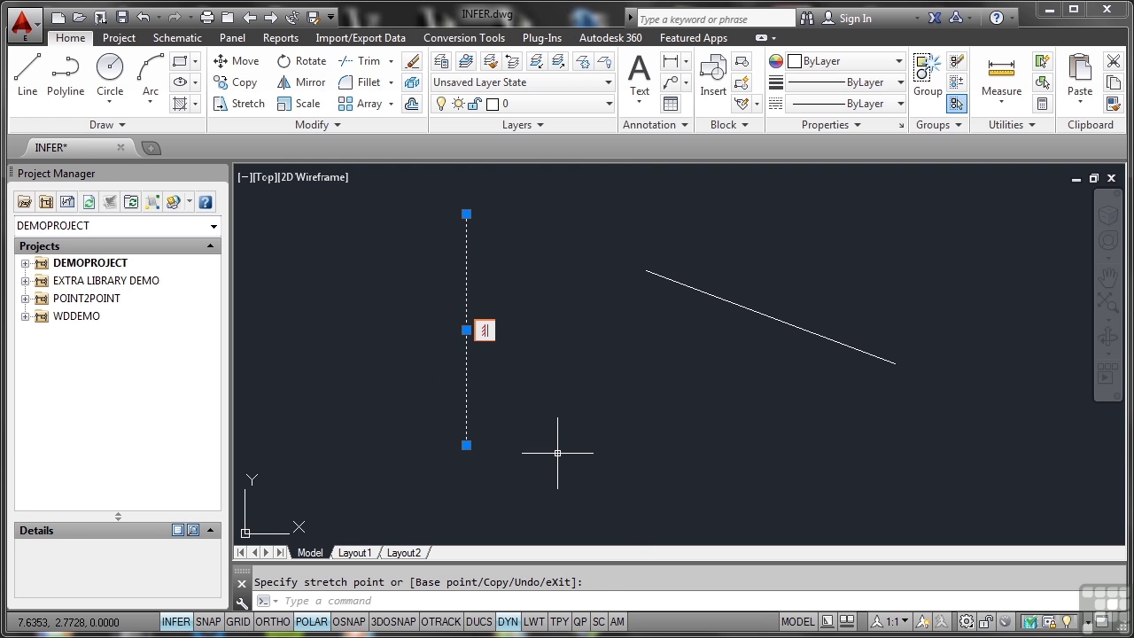
key("Escape")
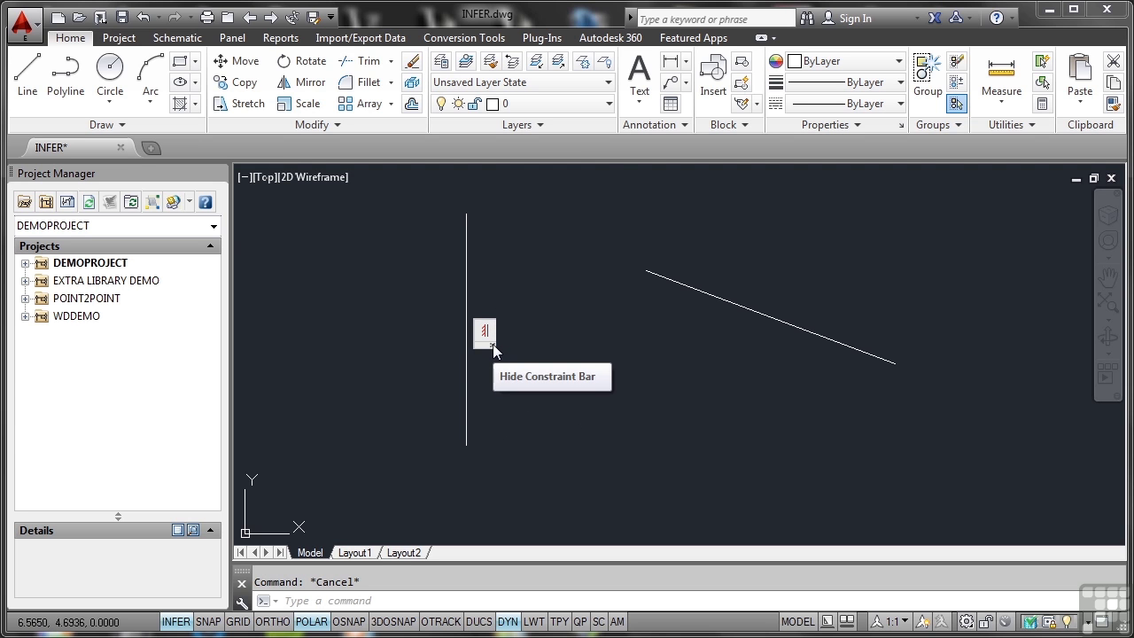
left_click(493, 346)
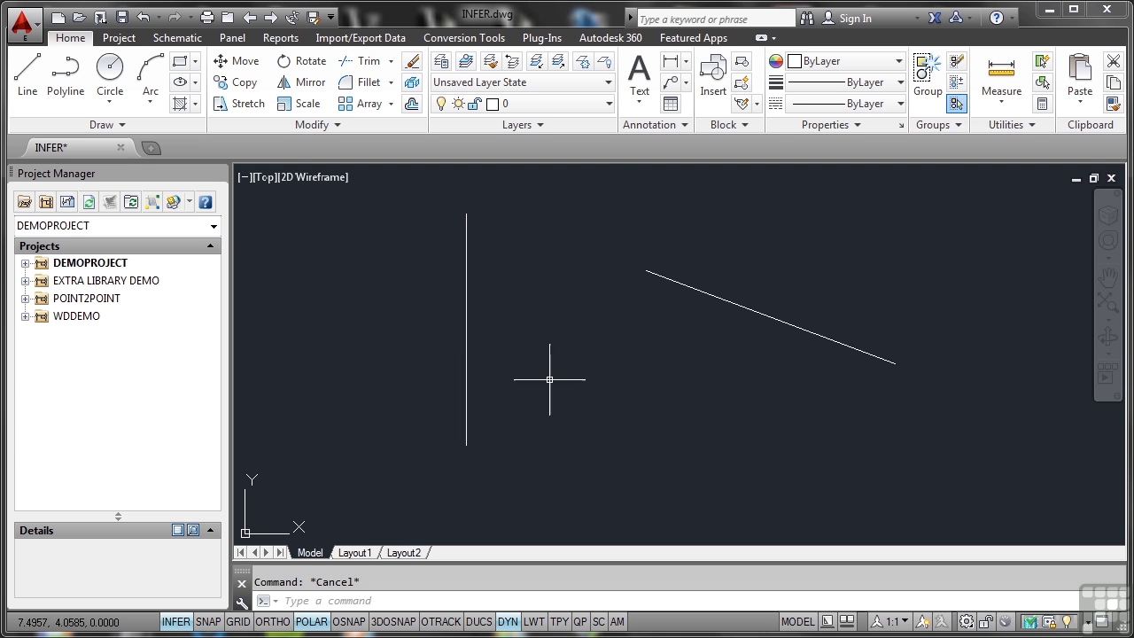
left_click(466, 389)
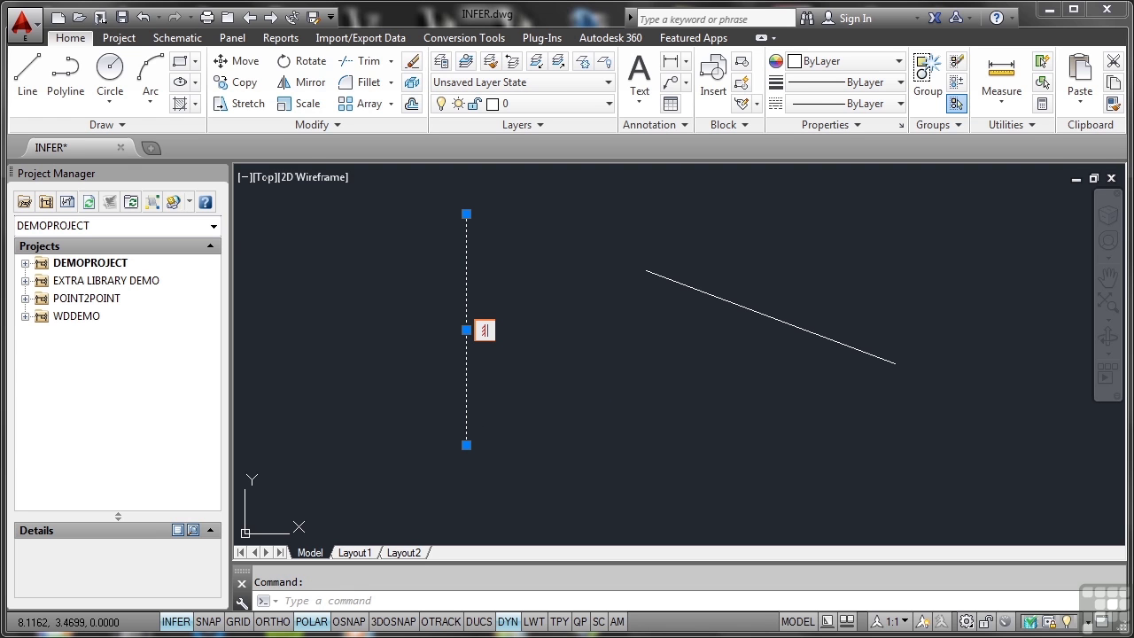
Delete the left line's Vertical constraint and stretch its bottom end right so it slants.
right_click(486, 333)
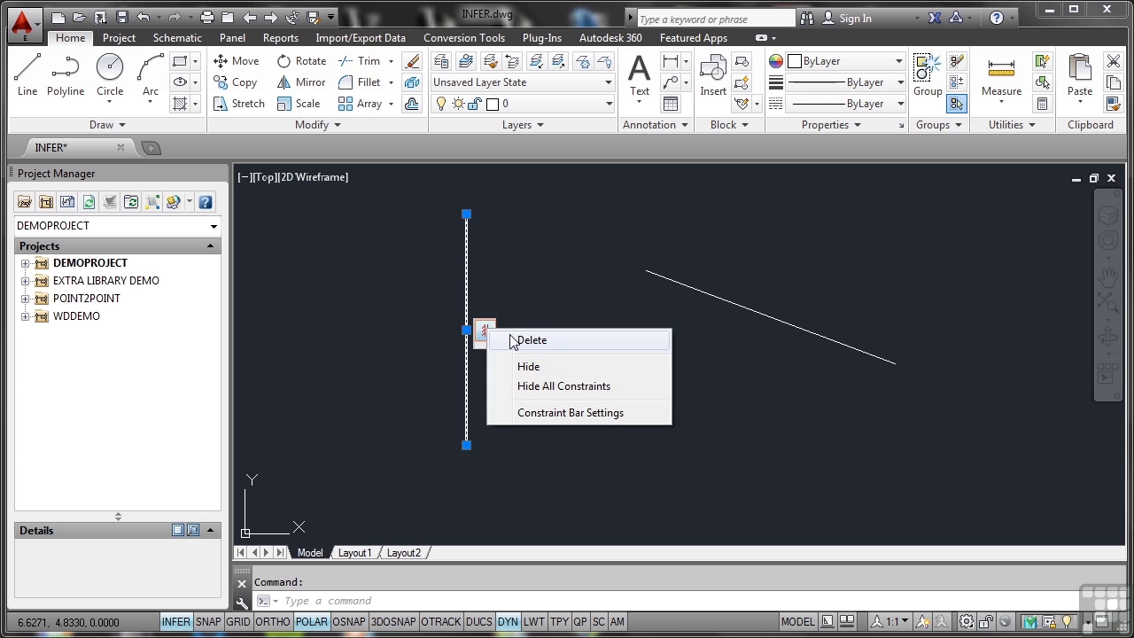
left_click(523, 339)
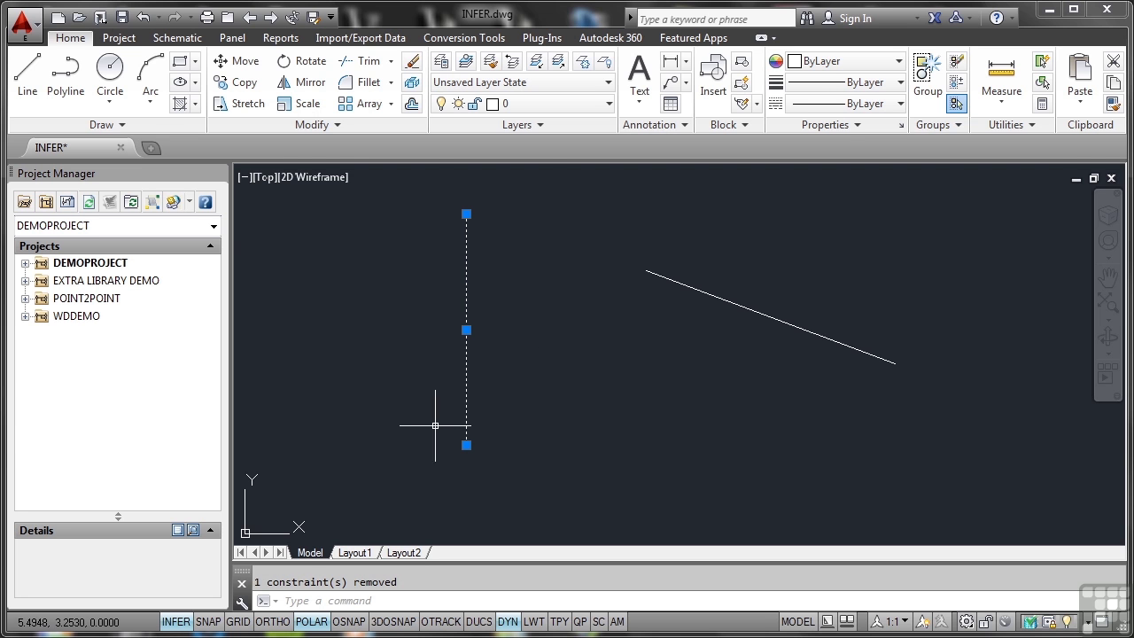
left_click(467, 445)
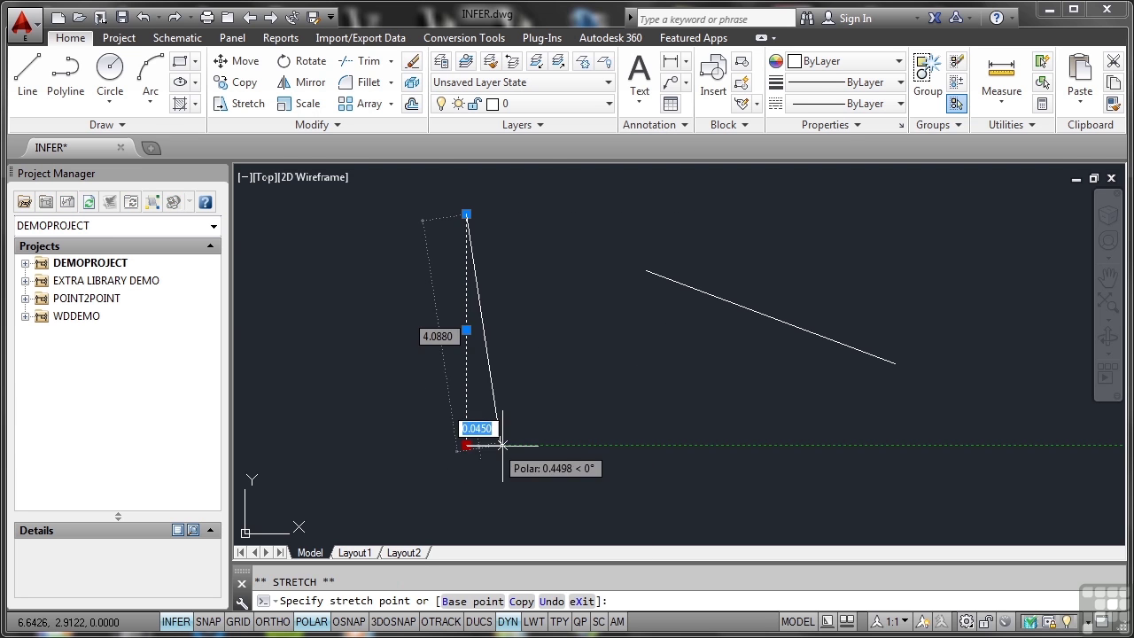
left_click(602, 445)
key("Escape")
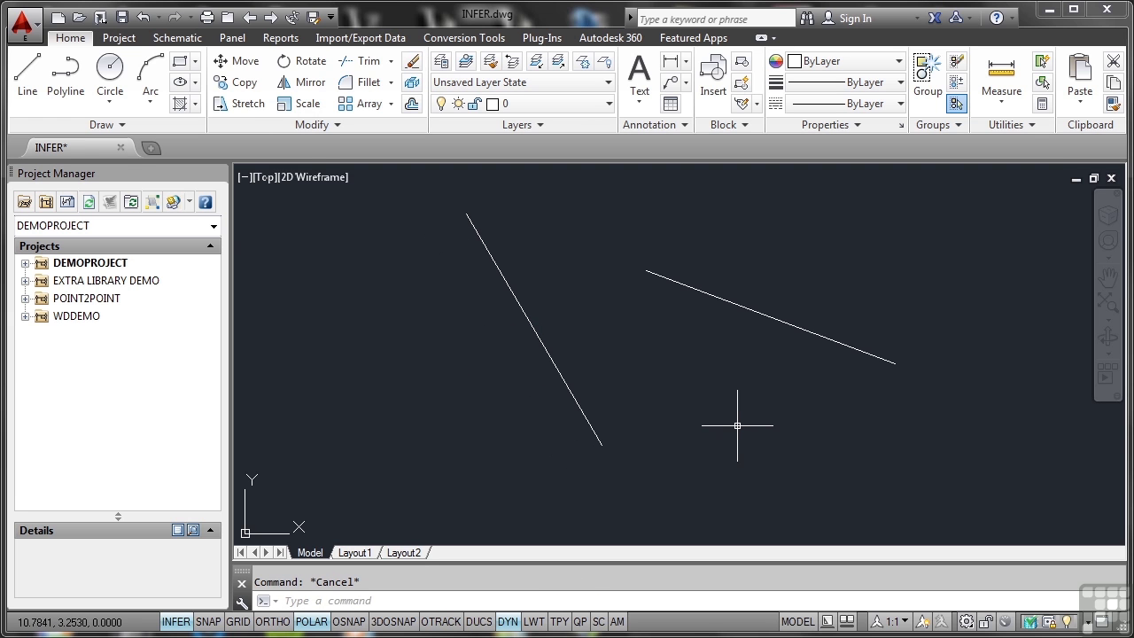